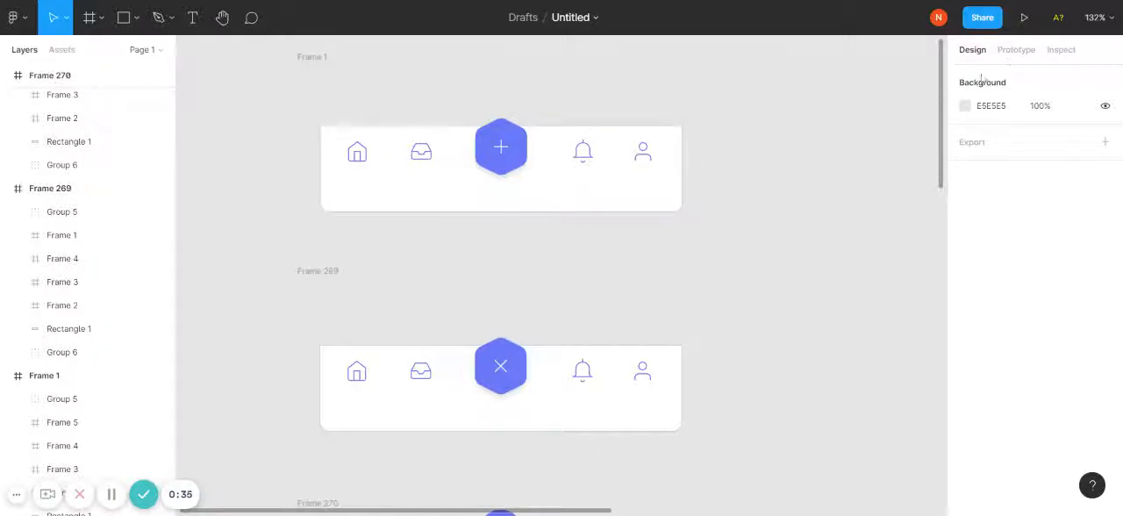
# - Create a prototype connection from the plus hexagon in Frame 1 to Frame 269
pyautogui.click(1018, 51)
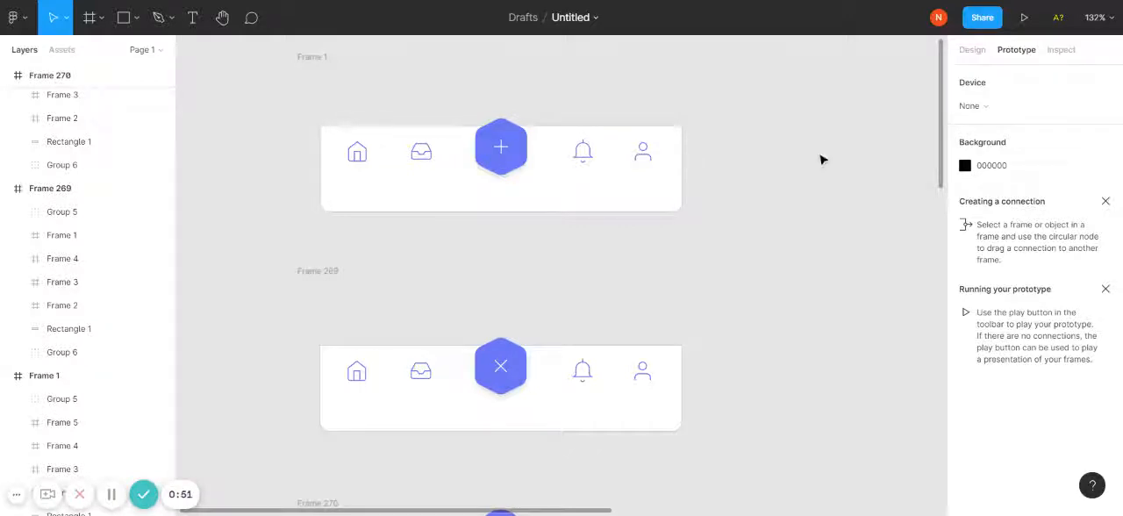
pyautogui.click(517, 168)
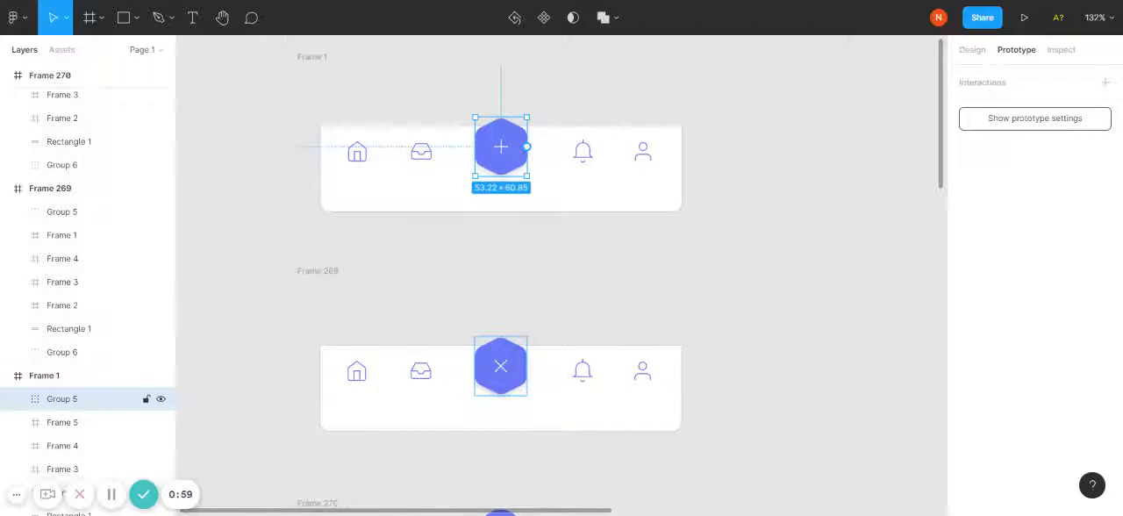
pyautogui.moveTo(529, 150); pyautogui.dragTo(632, 256)
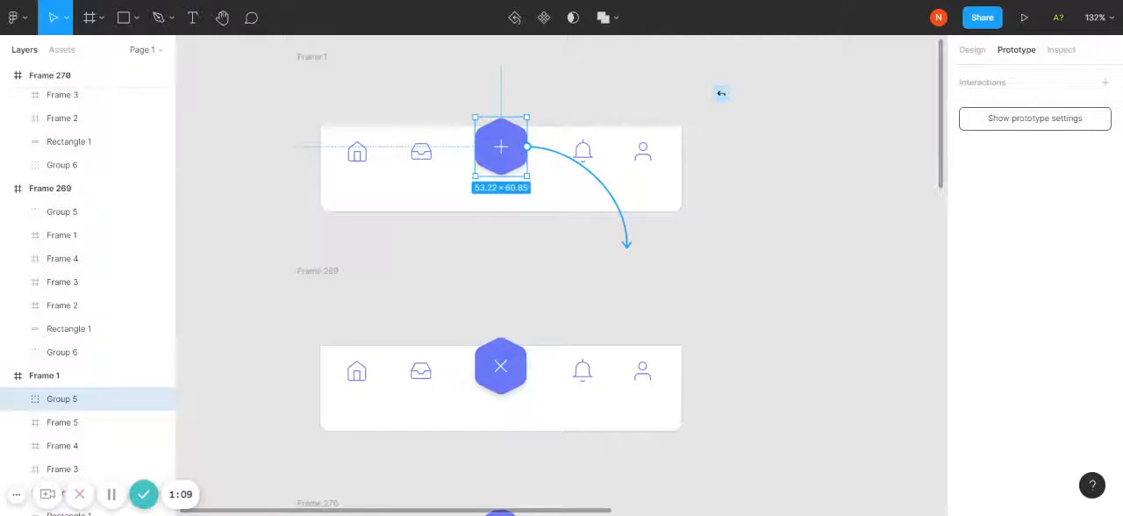
pyautogui.moveTo(626, 245); pyautogui.dragTo(562, 293)
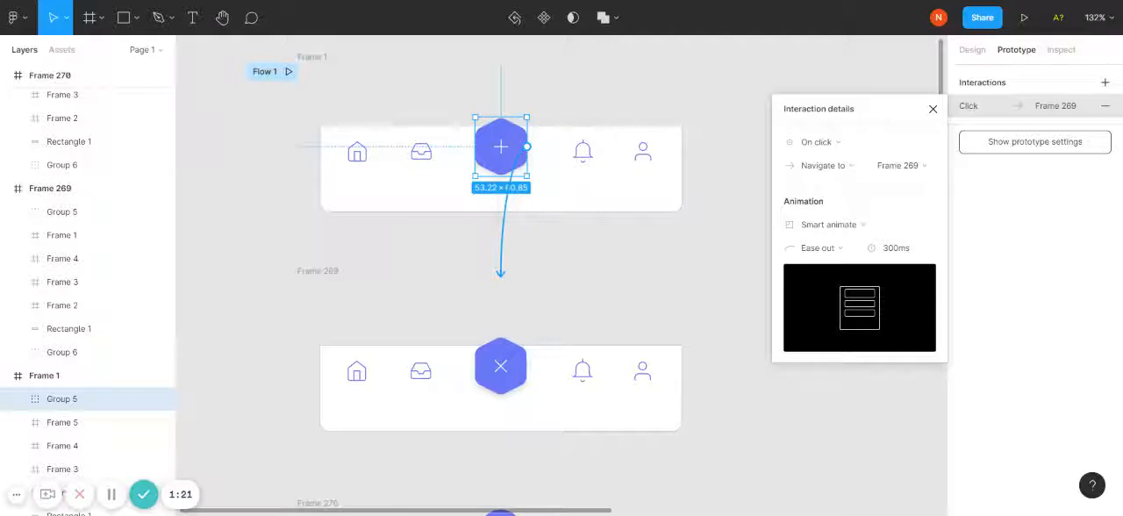
# - Configure the plus hexagon's interaction with the On click trigger and a Smart animate transition, keeping Ease out easing
pyautogui.click(839, 150)
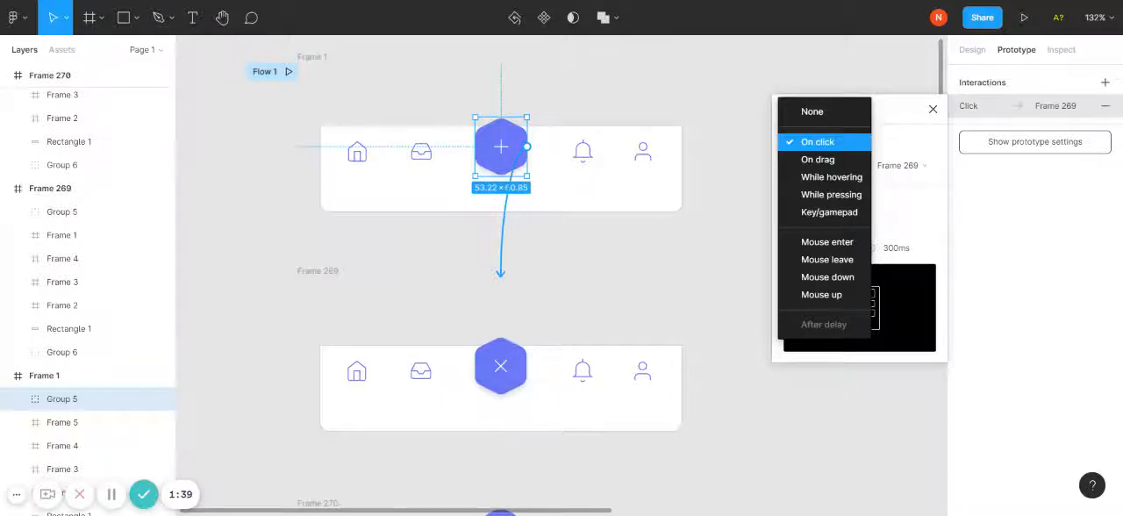
pyautogui.click(837, 145)
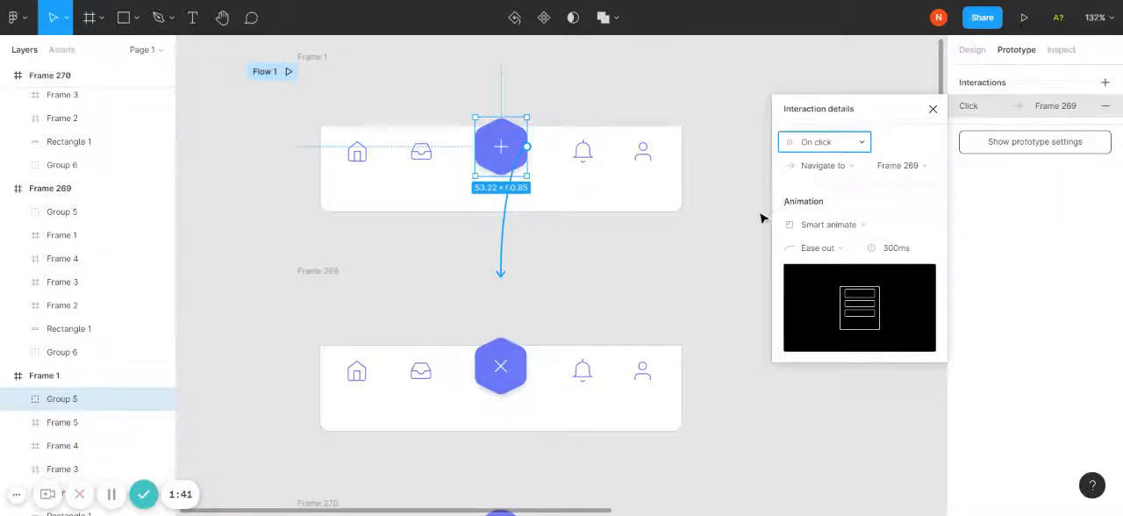
pyautogui.click(813, 226)
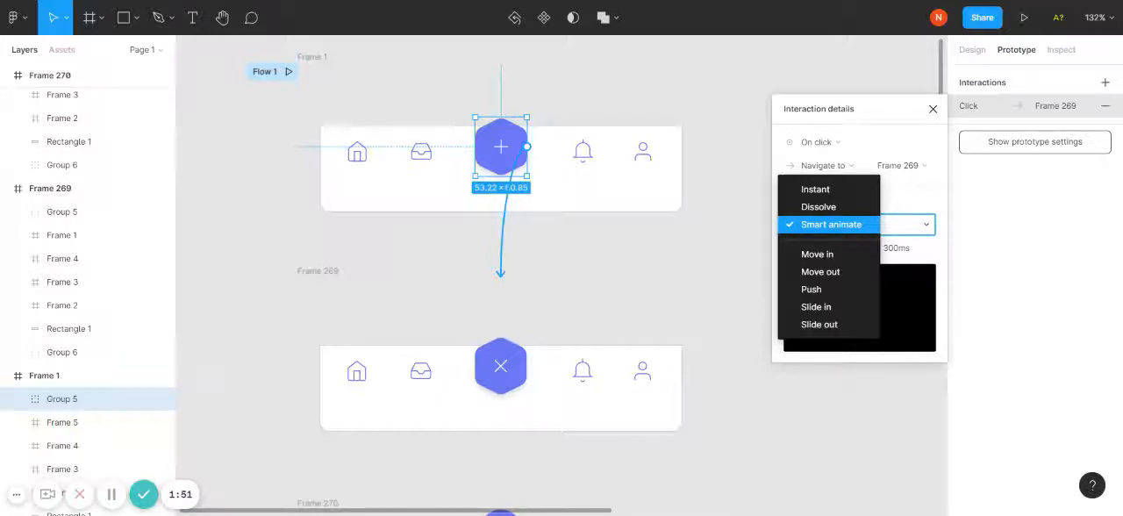
pyautogui.click(814, 225)
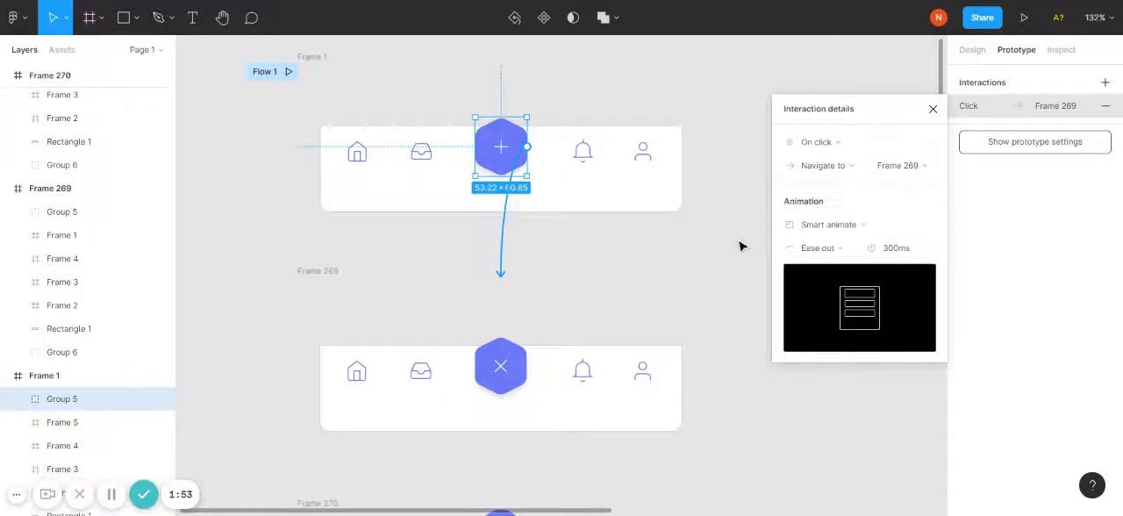
pyautogui.click(817, 249)
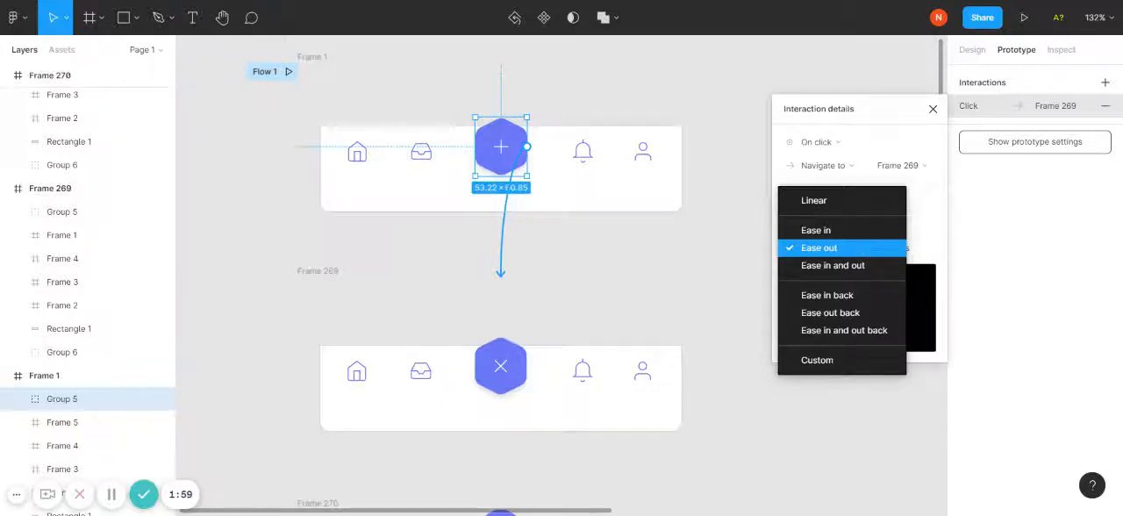
pyautogui.click(755, 256)
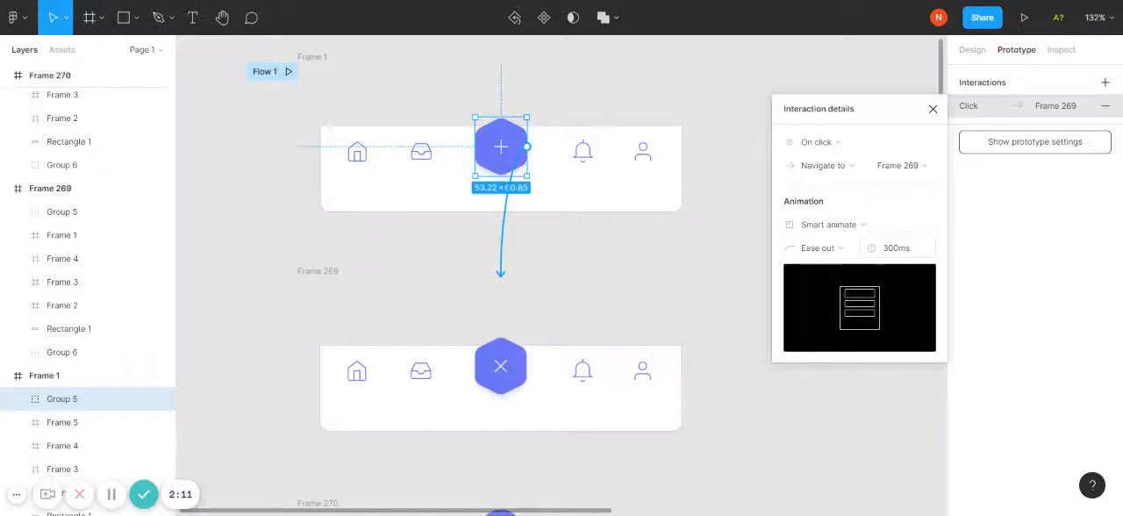
pyautogui.click(743, 164)
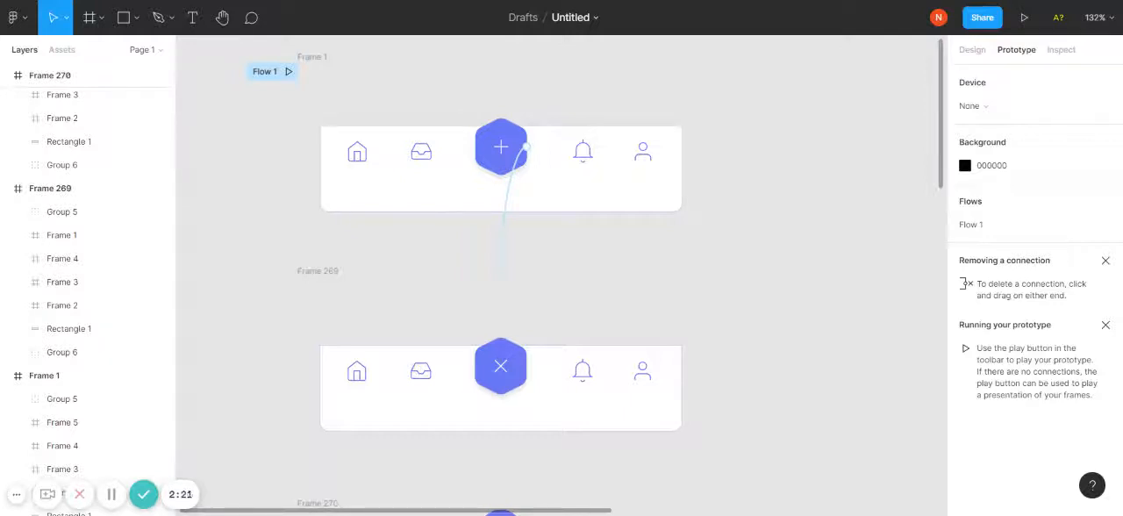
# - Create a prototype connection from the whole of Frame 269 to Frame 270
pyautogui.scroll(-5, 746, 180)
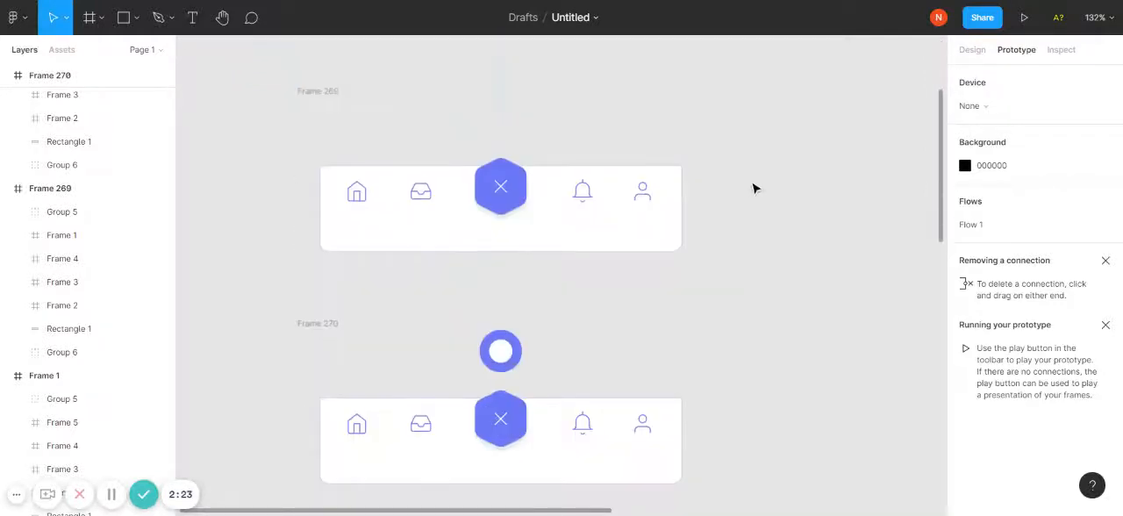
pyautogui.scroll(1, 755, 188)
pyautogui.scroll(1, 755, 187)
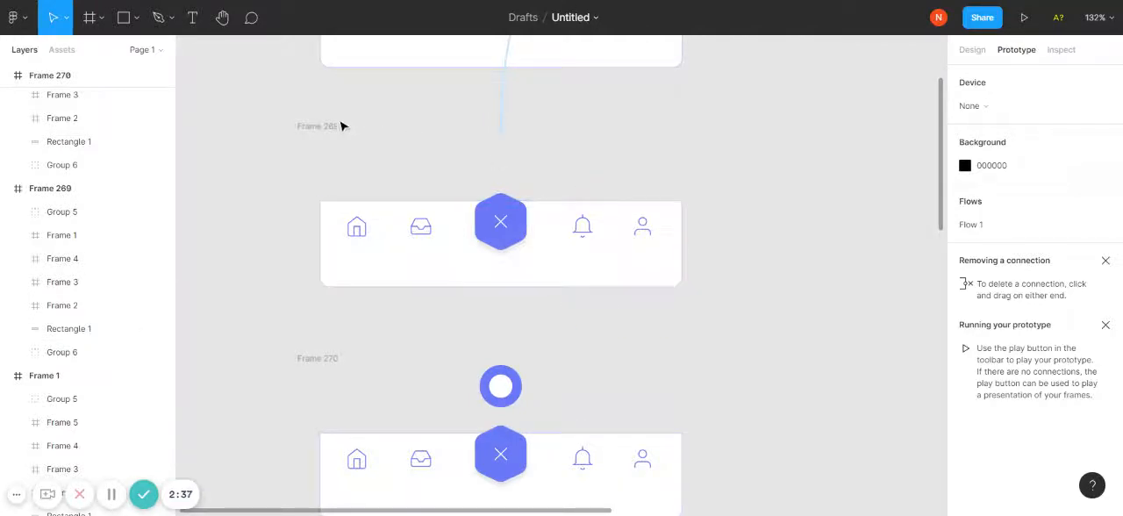
pyautogui.click(326, 126)
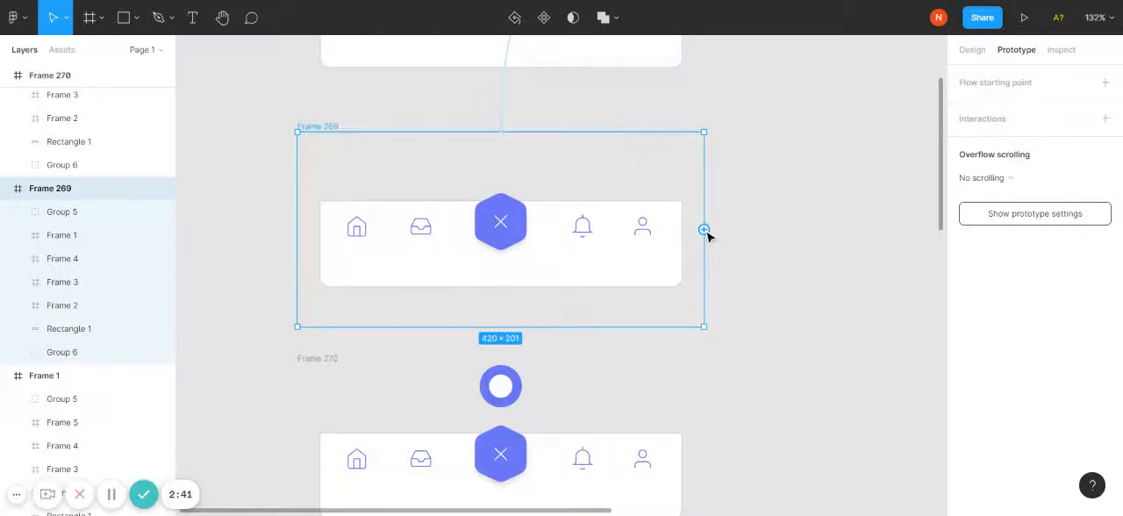
pyautogui.moveTo(704, 229); pyautogui.dragTo(524, 381)
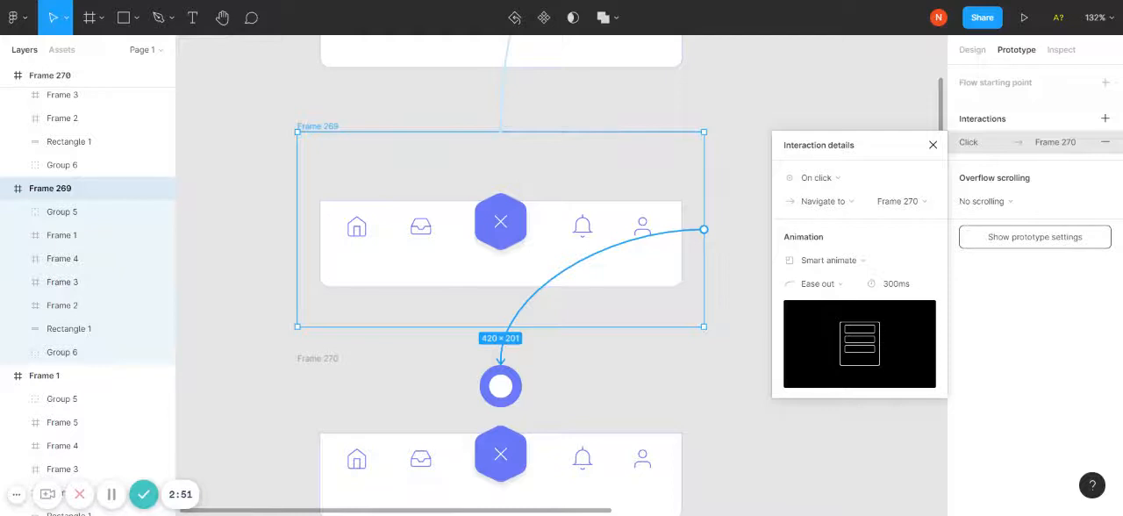
# - Set the trigger of Frame 269's interaction to After delay with a 200 ms delay
pyautogui.click(810, 179)
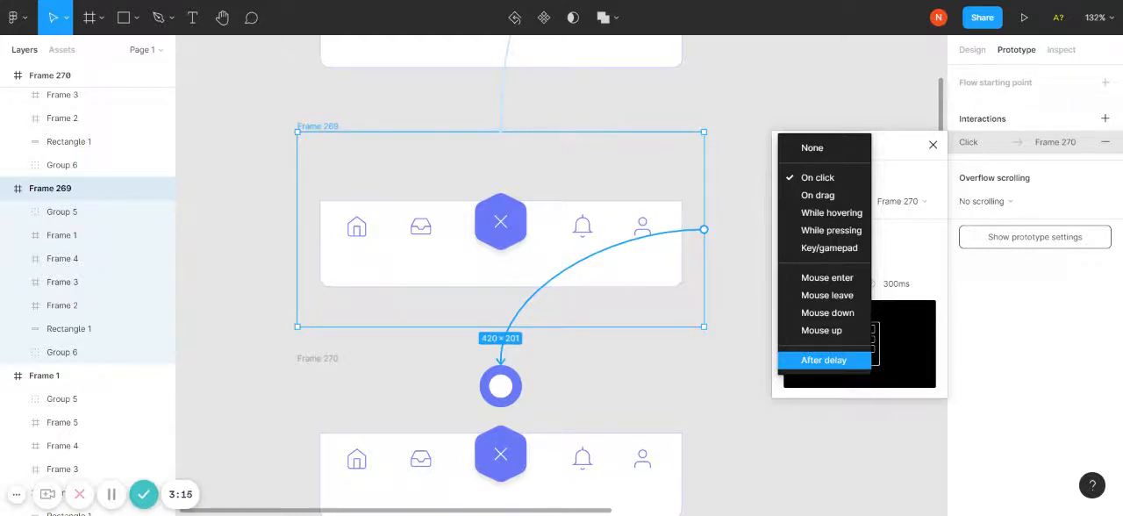
pyautogui.click(802, 361)
pyautogui.click(913, 180)
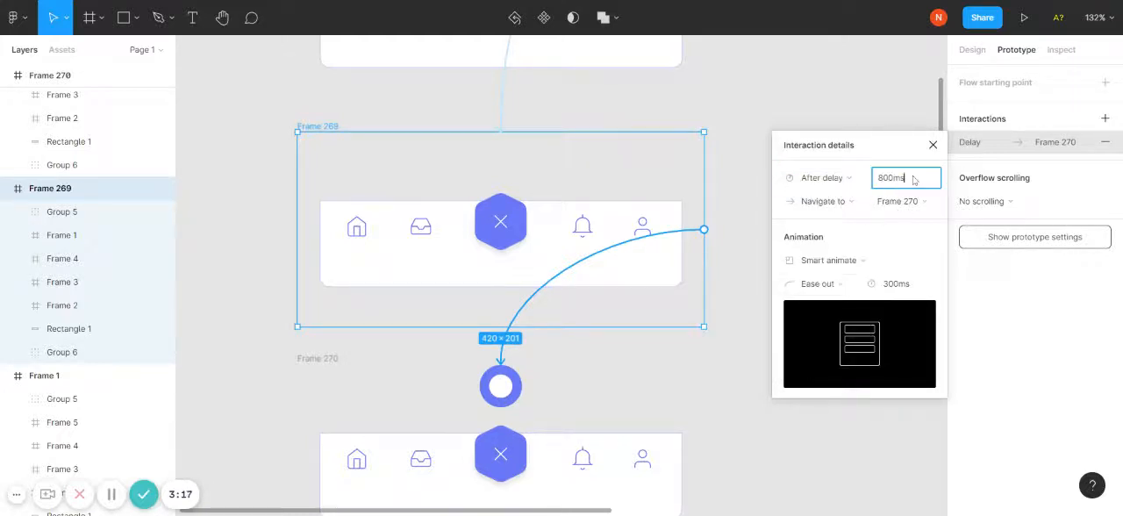
pyautogui.write('200')
pyautogui.click(729, 105)
# - Connect Frame 270 to Frame 271 with an After delay trigger of 200 ms
pyautogui.scroll(-5, 738, 110)
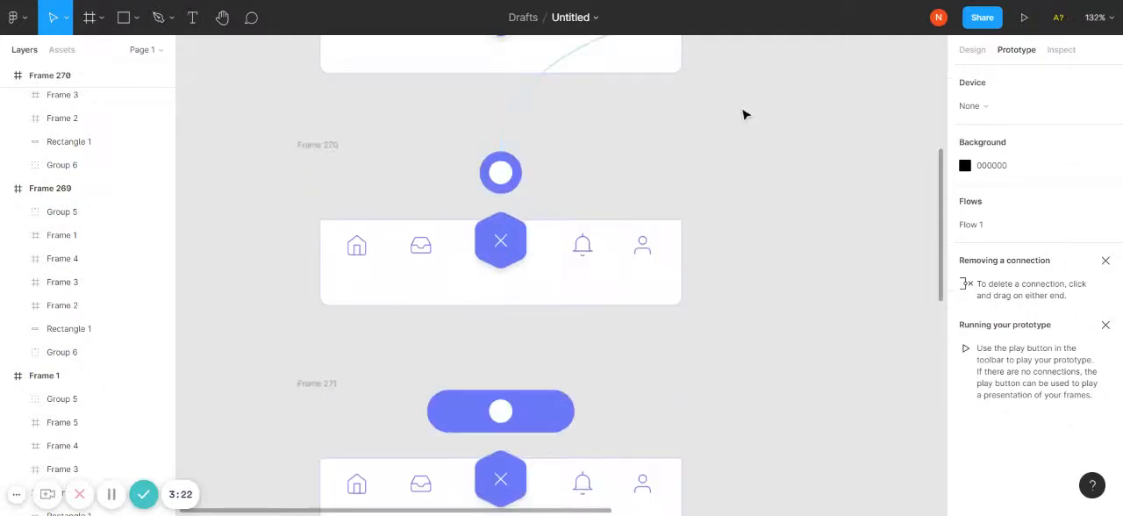
pyautogui.click(321, 147)
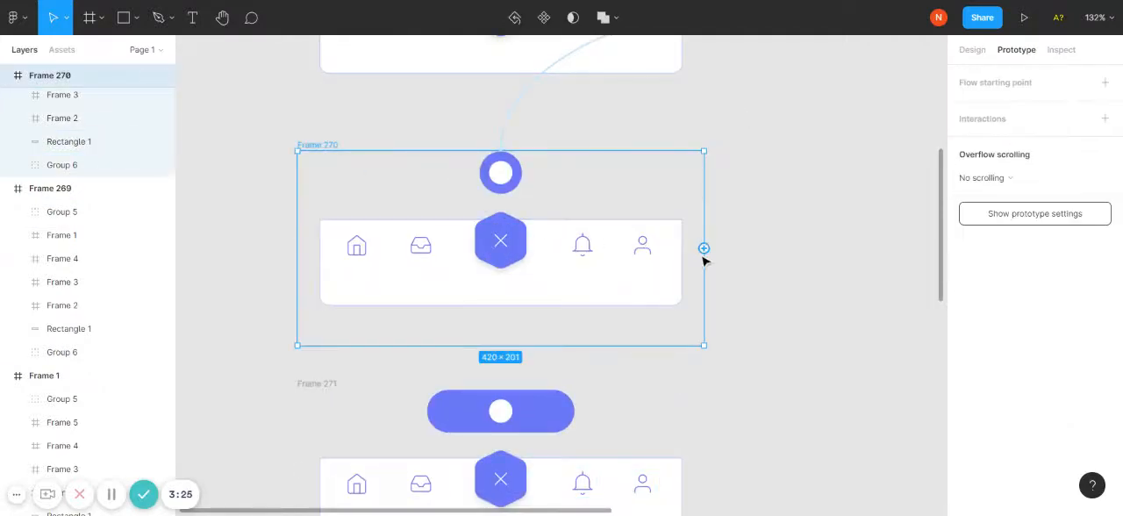
pyautogui.moveTo(708, 253); pyautogui.dragTo(501, 408)
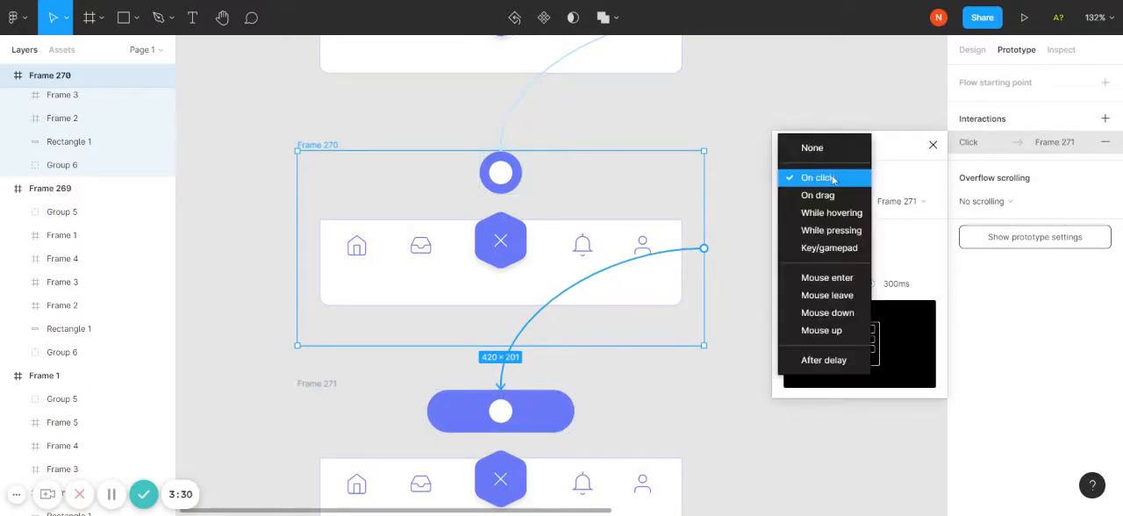
pyautogui.click(823, 362)
pyautogui.click(916, 184)
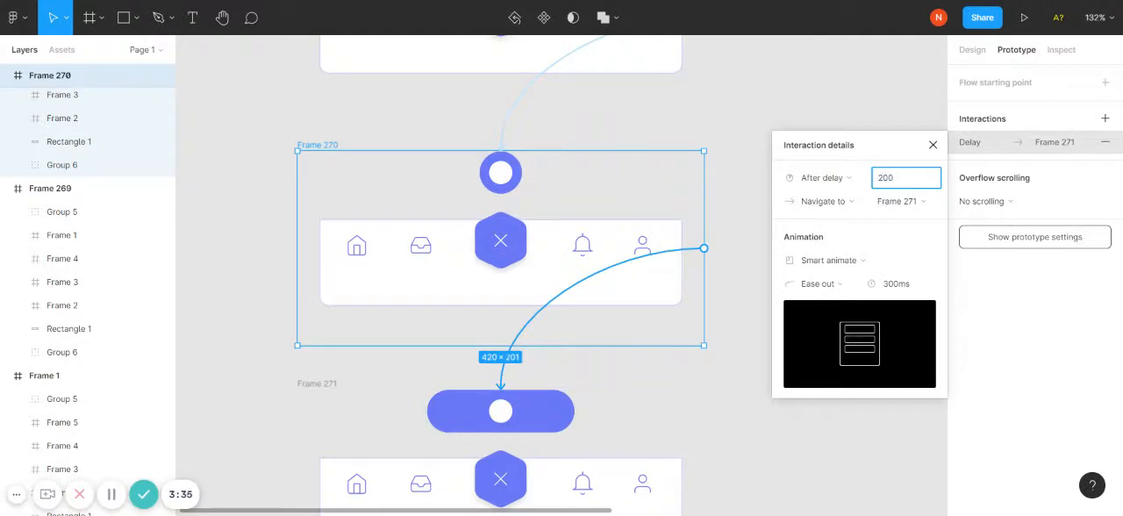
pyautogui.click(784, 105)
# - Connect Frame 271 to Frame 272 with an After delay trigger of 200 ms
pyautogui.scroll(-3, 837, 146)
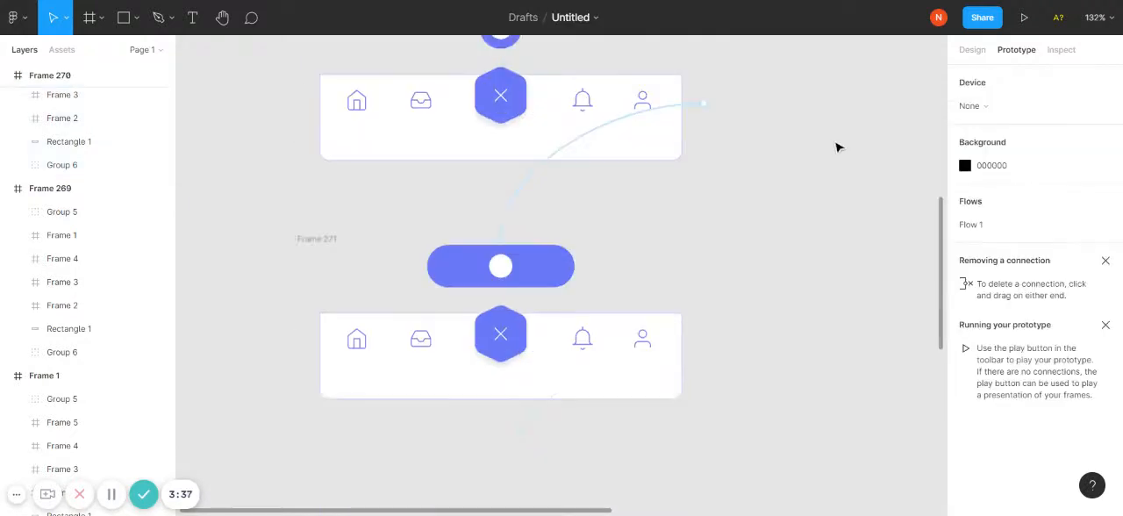
pyautogui.click(313, 219)
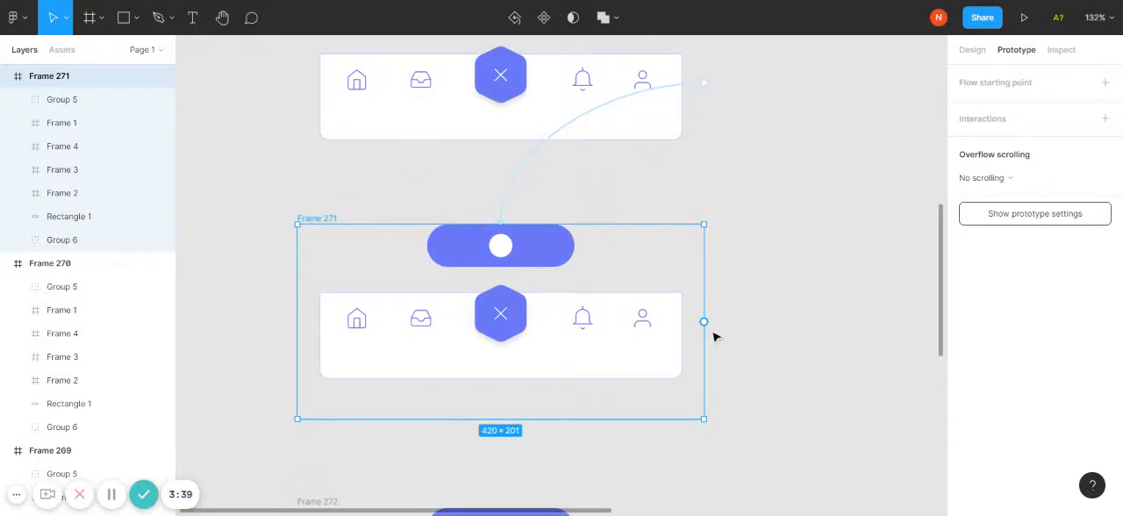
pyautogui.moveTo(706, 324); pyautogui.dragTo(512, 503)
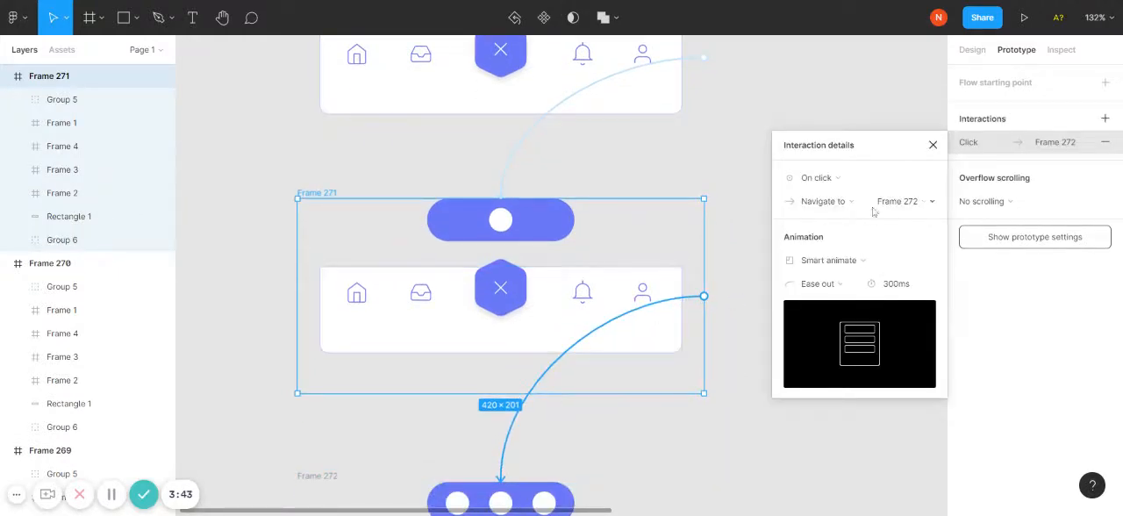
pyautogui.click(842, 178)
pyautogui.click(830, 358)
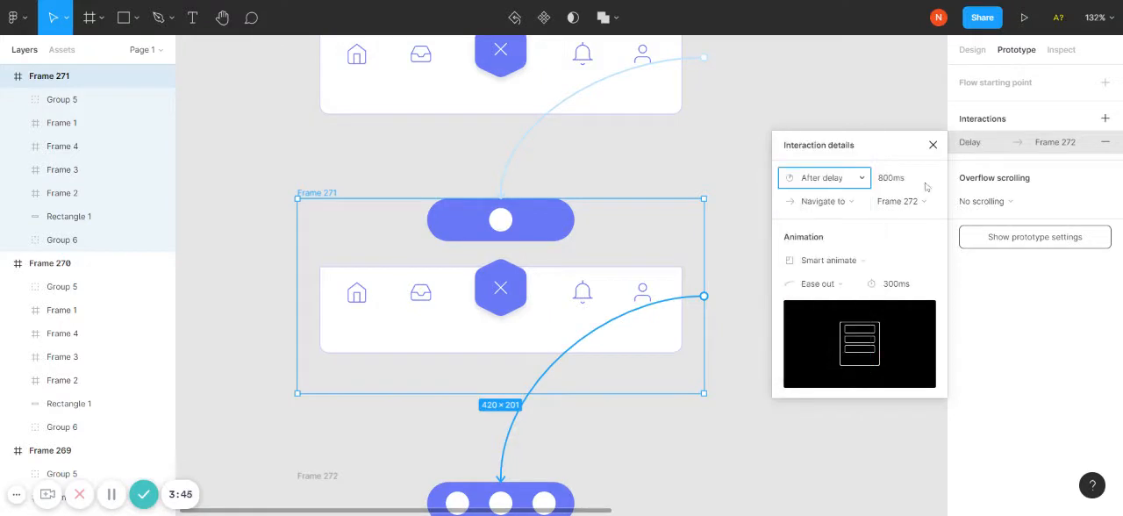
pyautogui.click(915, 178)
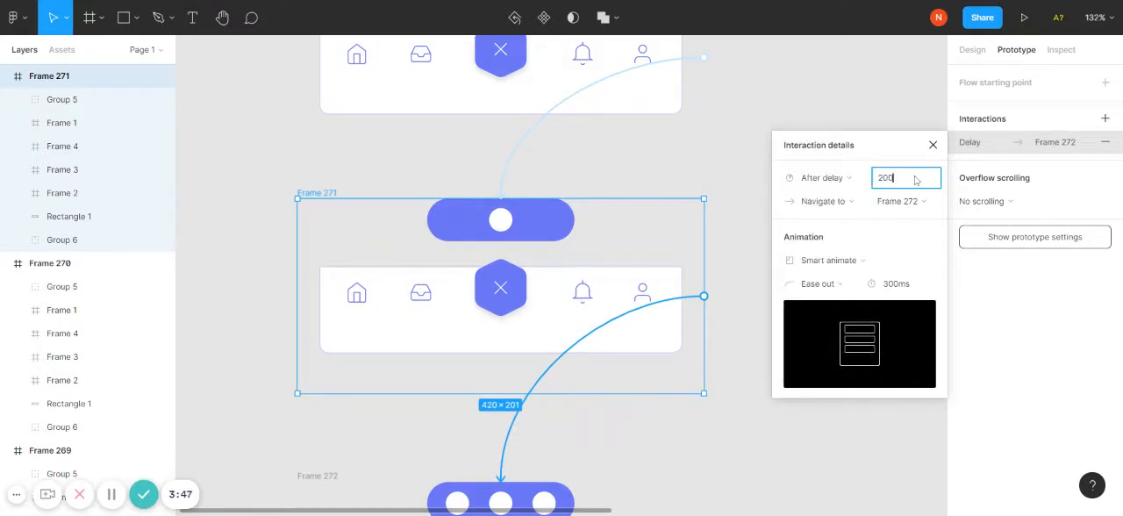
pyautogui.press('Return')
pyautogui.scroll(-4, 765, 170)
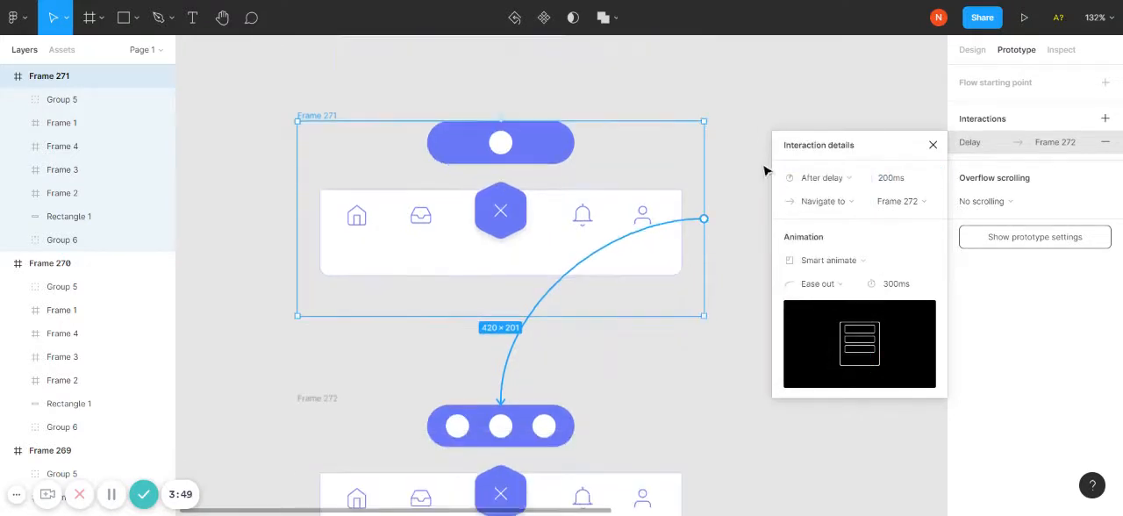
pyautogui.click(792, 77)
# - Connect Frame 272 to Frame 273 with an After delay trigger of 200 ms
pyautogui.scroll(-4, 770, 170)
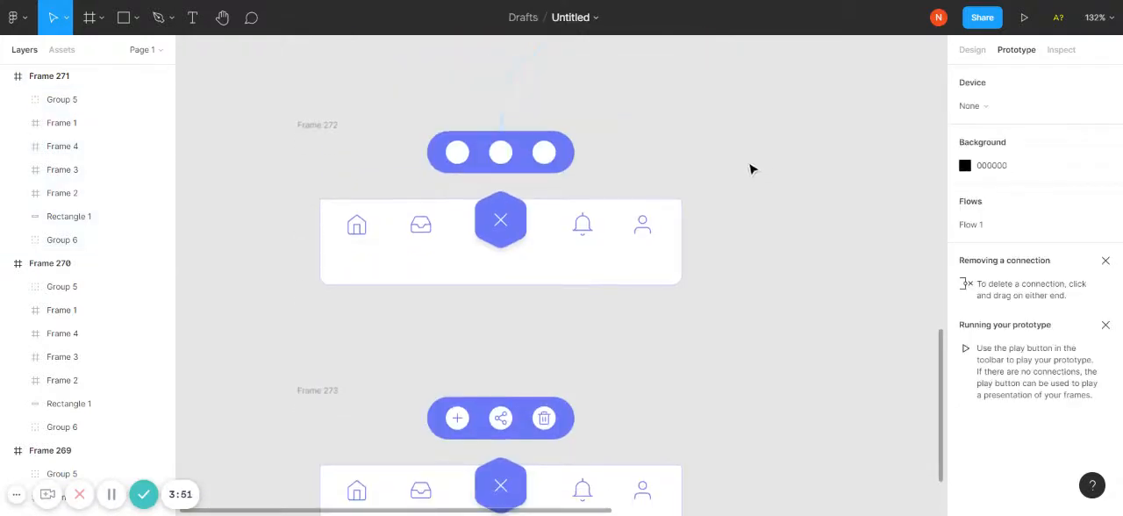
pyautogui.click(310, 123)
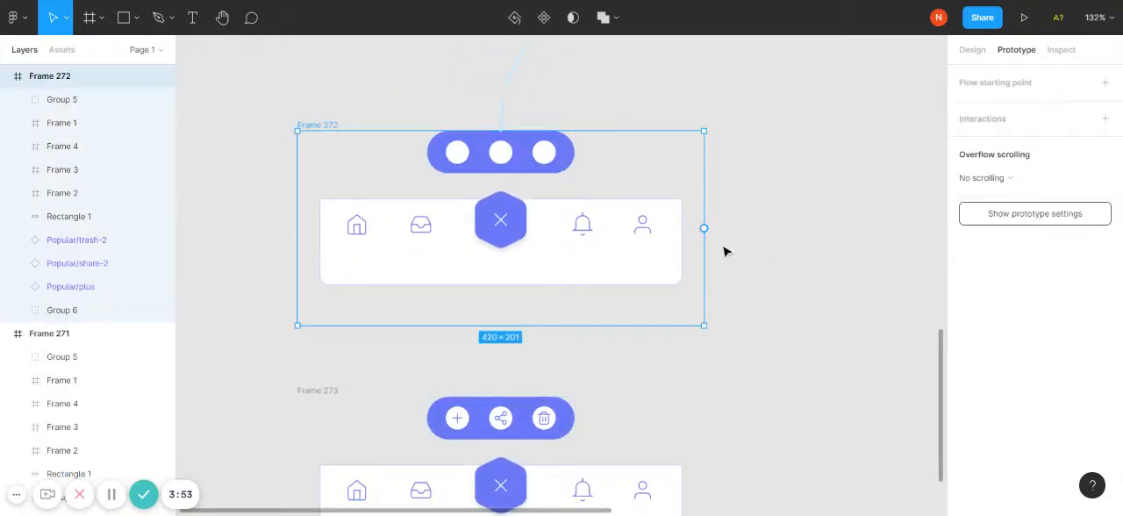
pyautogui.moveTo(704, 228); pyautogui.dragTo(502, 409)
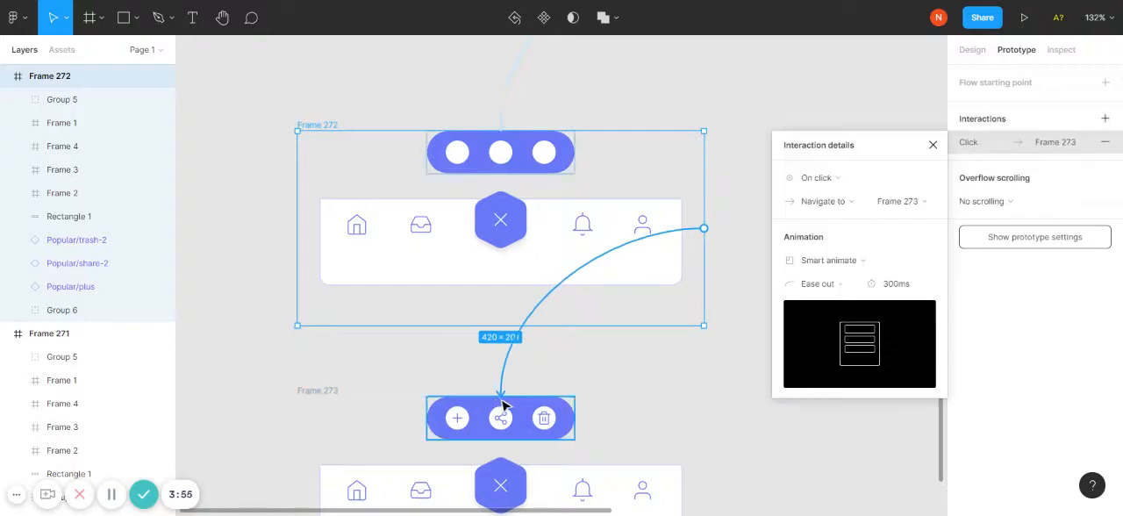
pyautogui.click(847, 182)
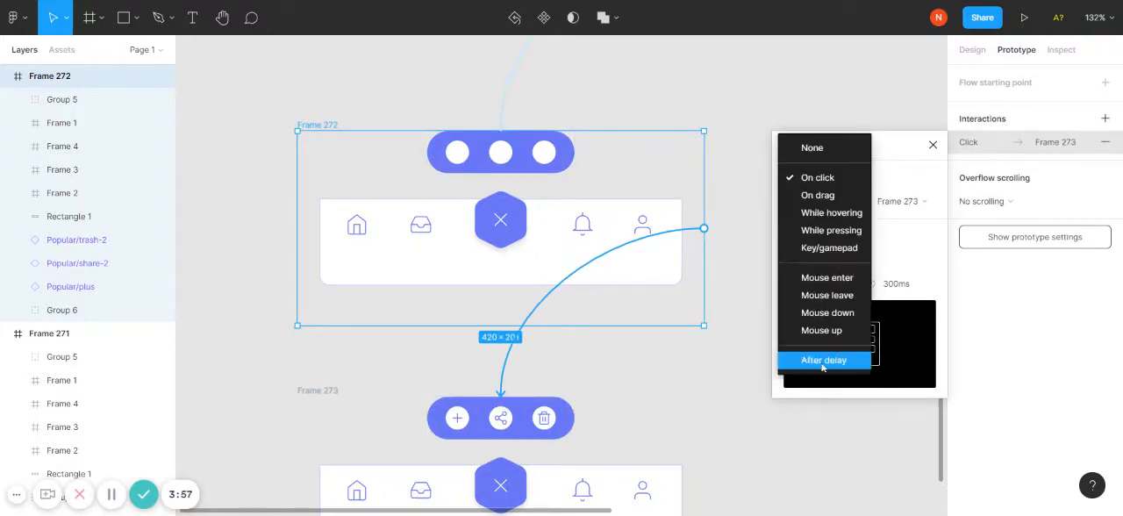
pyautogui.click(794, 361)
pyautogui.click(920, 179)
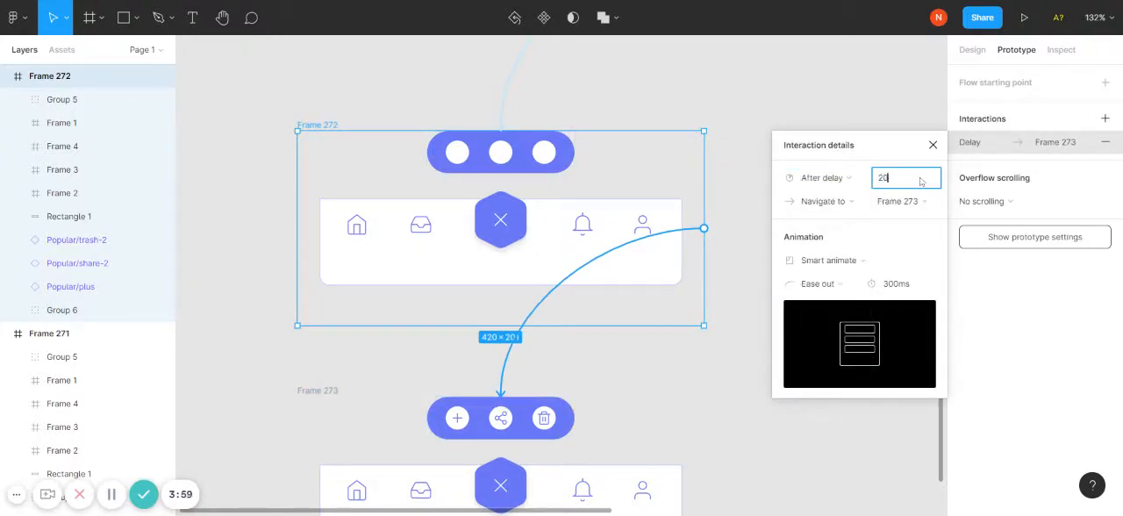
pyautogui.press('Return')
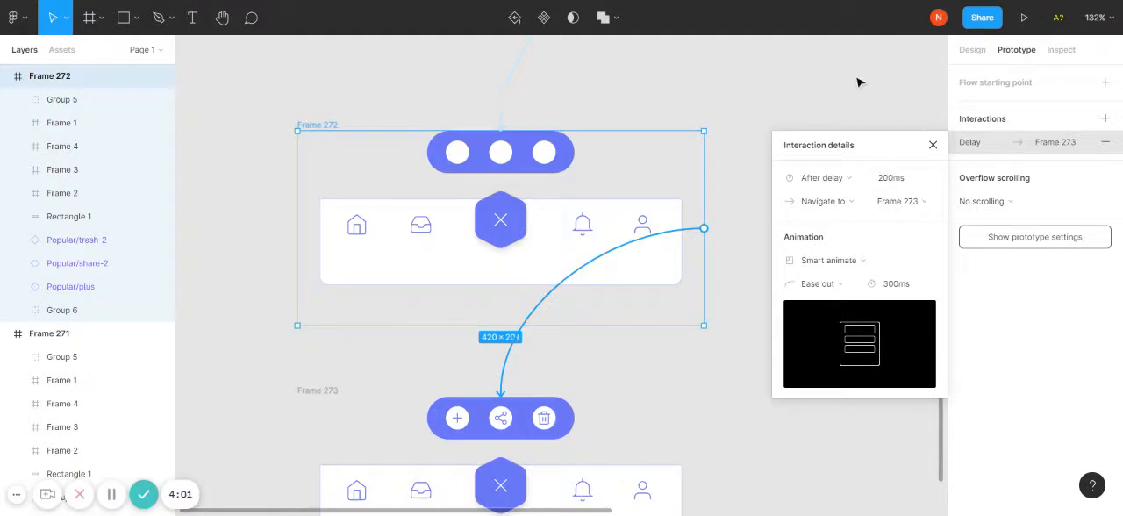
pyautogui.click(742, 172)
# - Run the Flow 1 prototype from its starting point at Frame 1
pyautogui.scroll(-5, 742, 176)
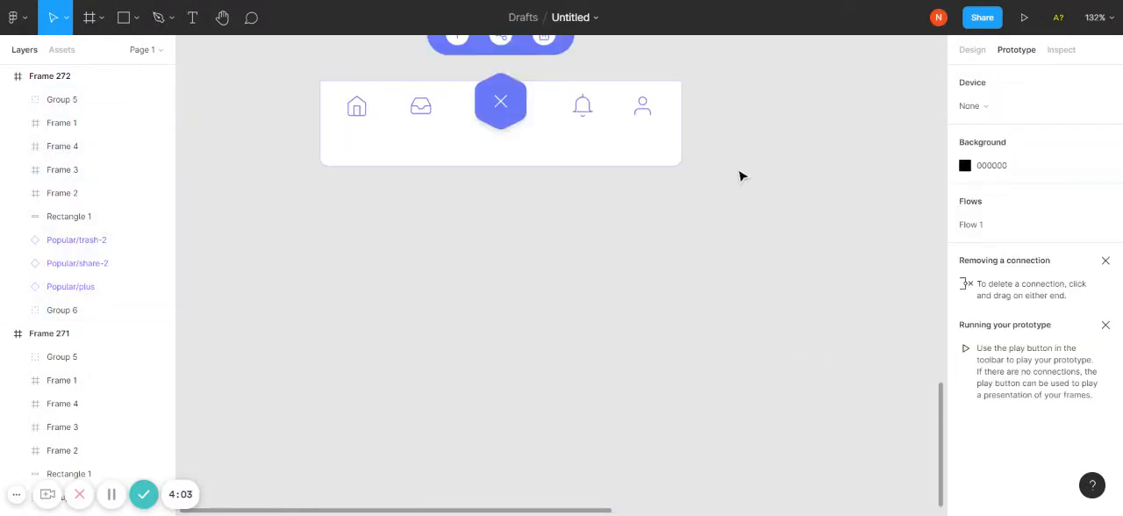
pyautogui.scroll(5, 743, 175)
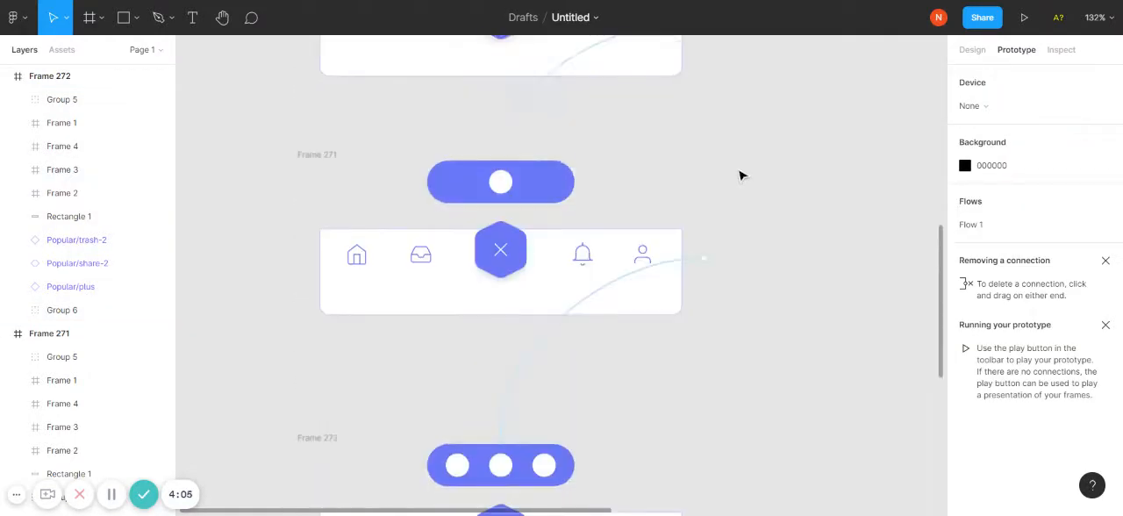
pyautogui.scroll(10, 742, 175)
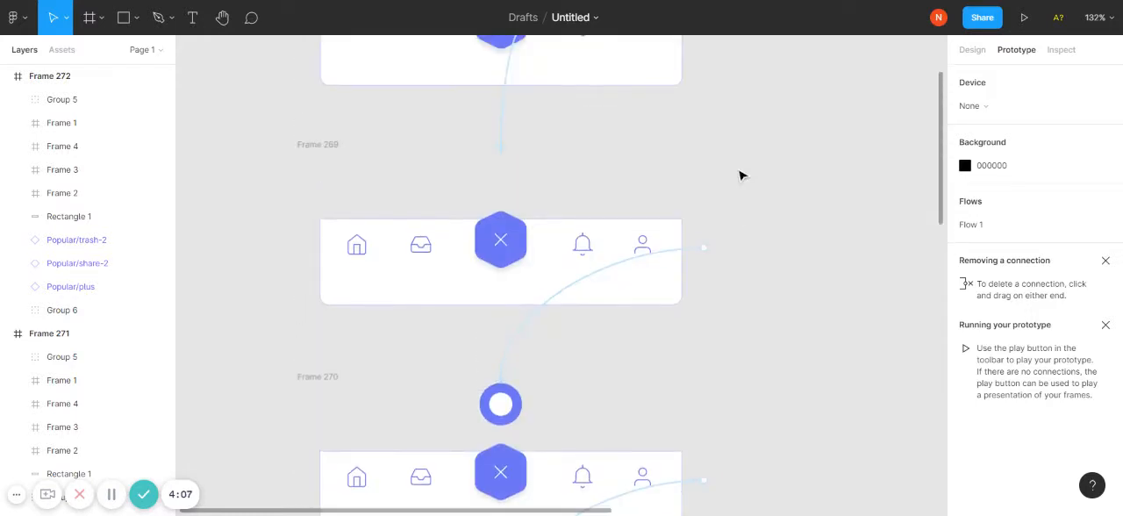
pyautogui.scroll(5, 742, 175)
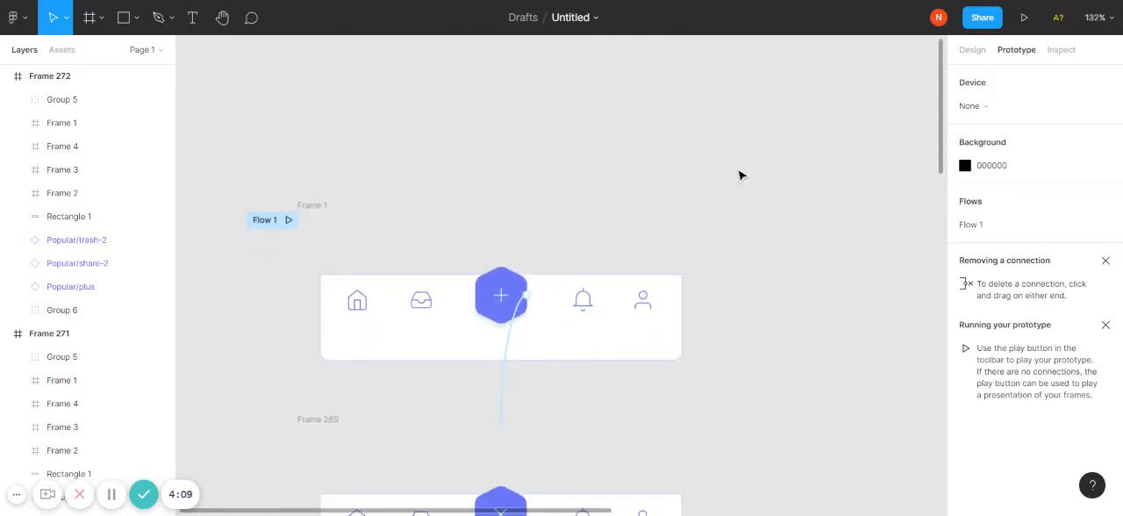
pyautogui.scroll(-1, 742, 176)
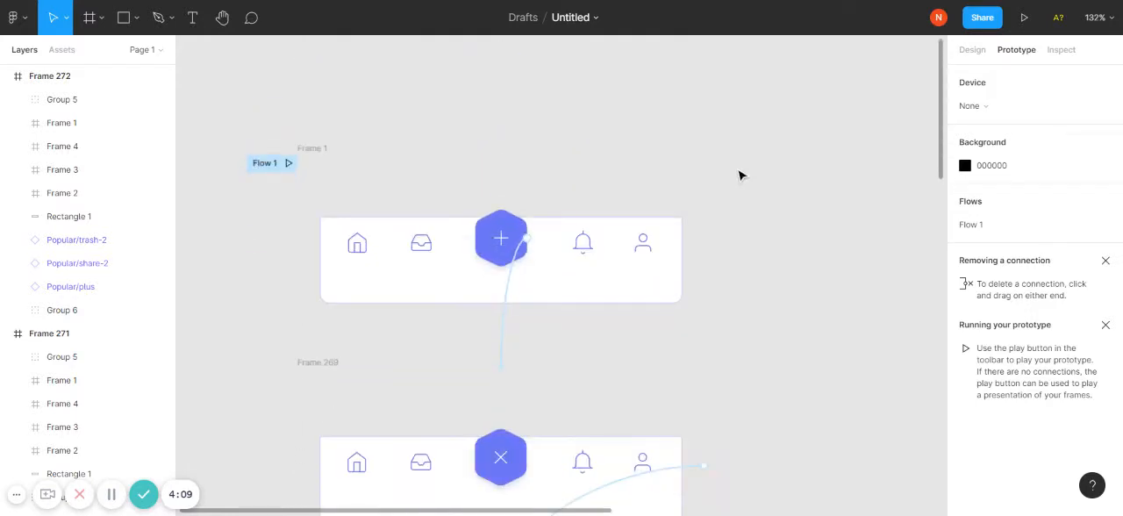
pyautogui.click(265, 163)
pyautogui.click(290, 164)
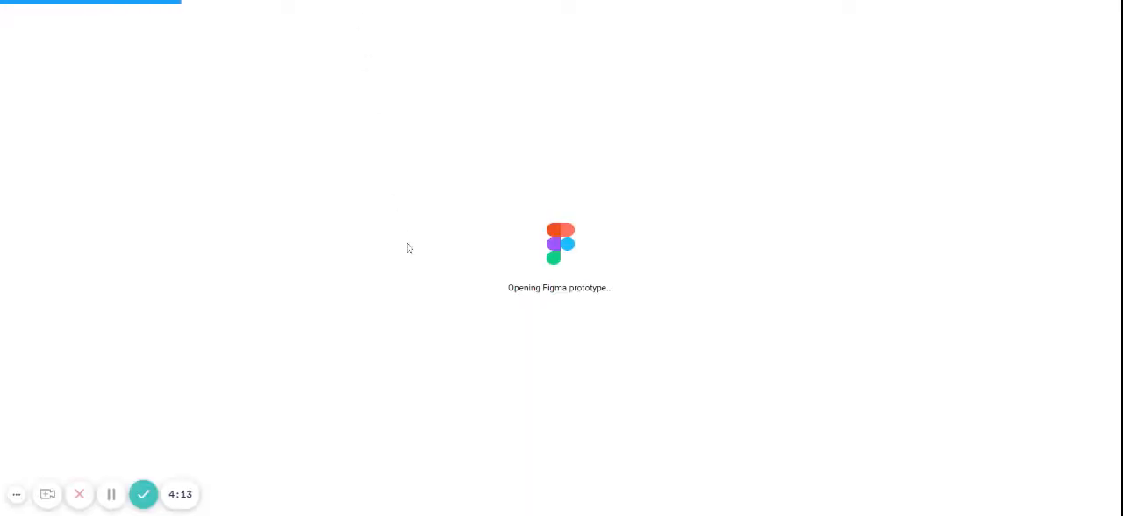